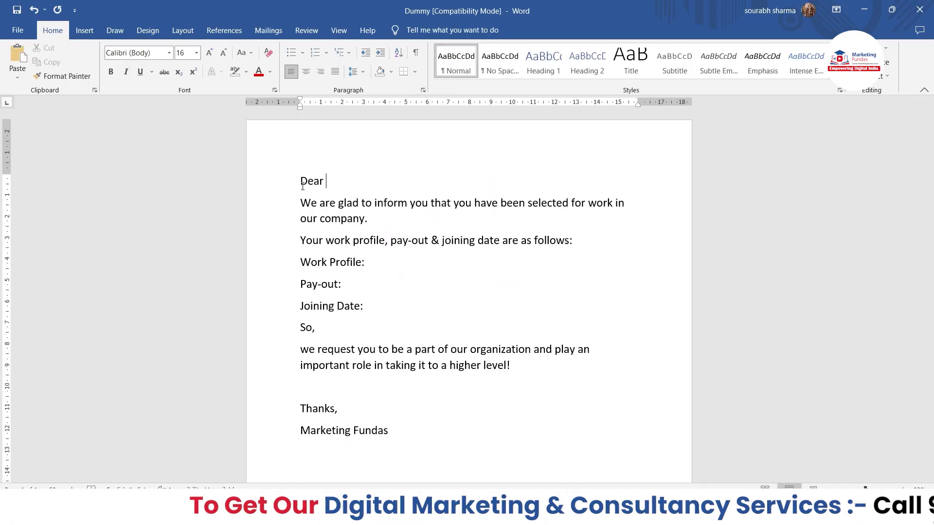
Step: Add a new line above the 'Dear' greeting and type the heading OFFER LETTER
scroll(512, 276, "down", 5)
scroll(513, 277, "up", 5)
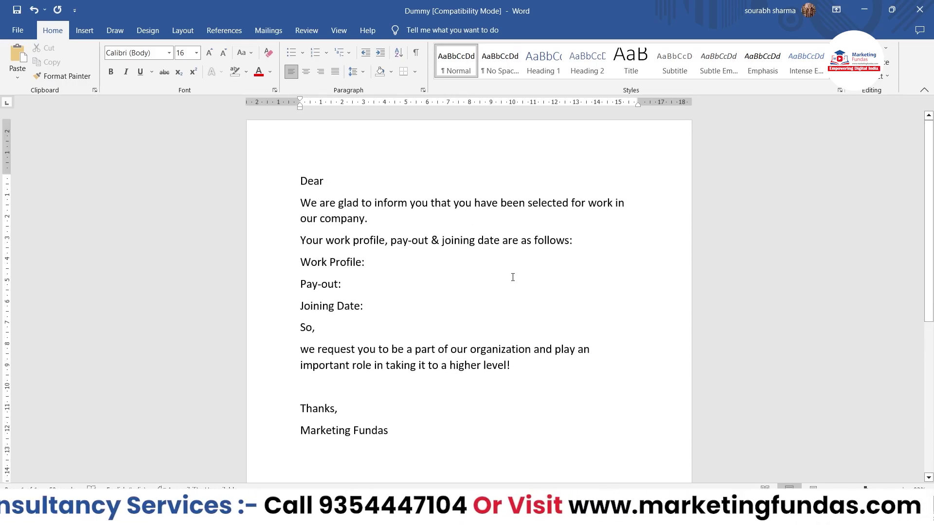
scroll(513, 277, "down", 3)
scroll(513, 277, "up", 3)
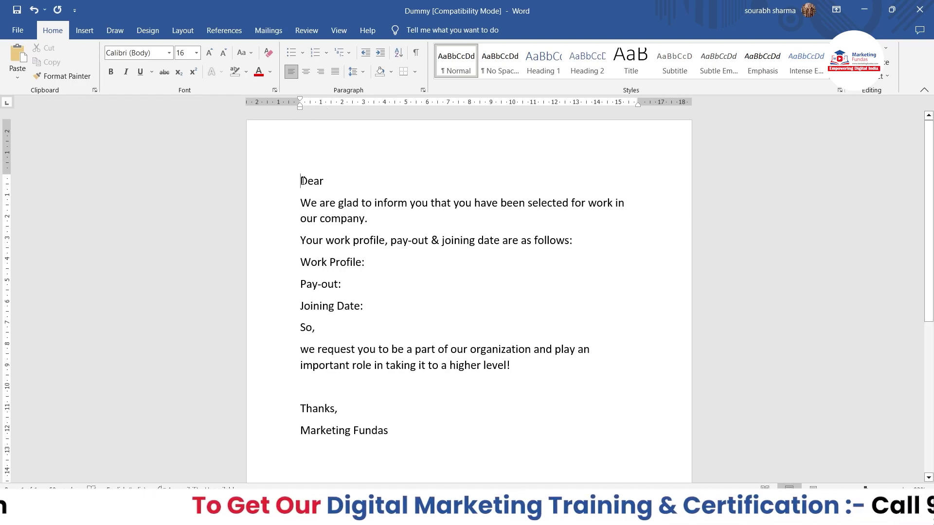
key("Return")
key("Return")
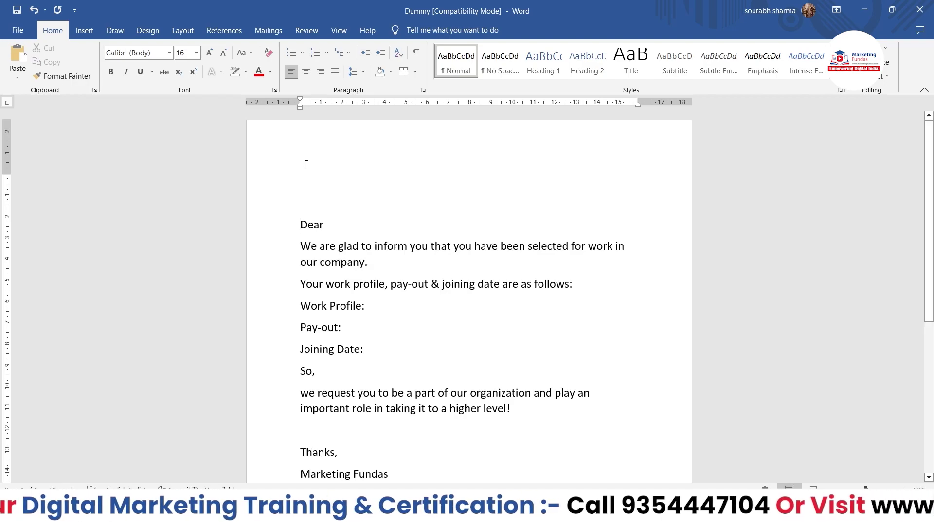
type("OFFER LETTER")
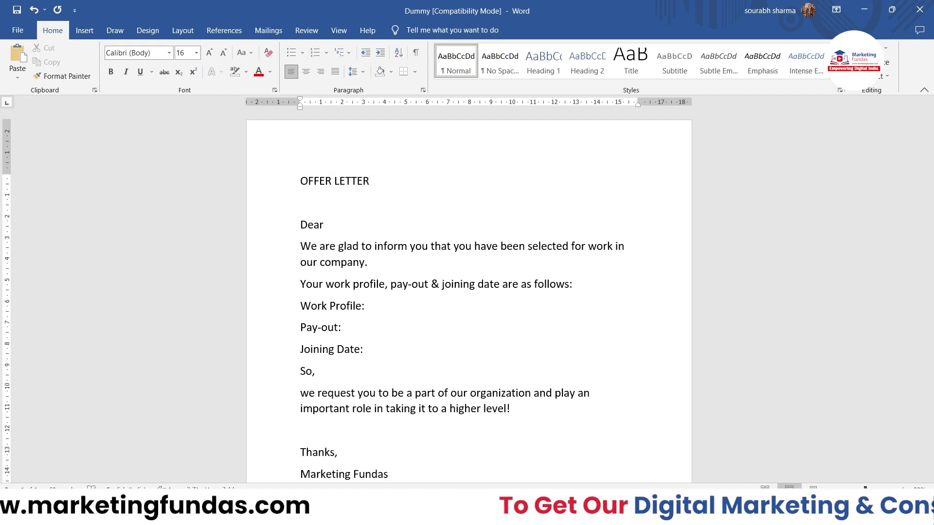
Step: Format the OFFER LETTER heading in Title style, centred, bold and underlined
left_click_drag(300, 180, 375, 182)
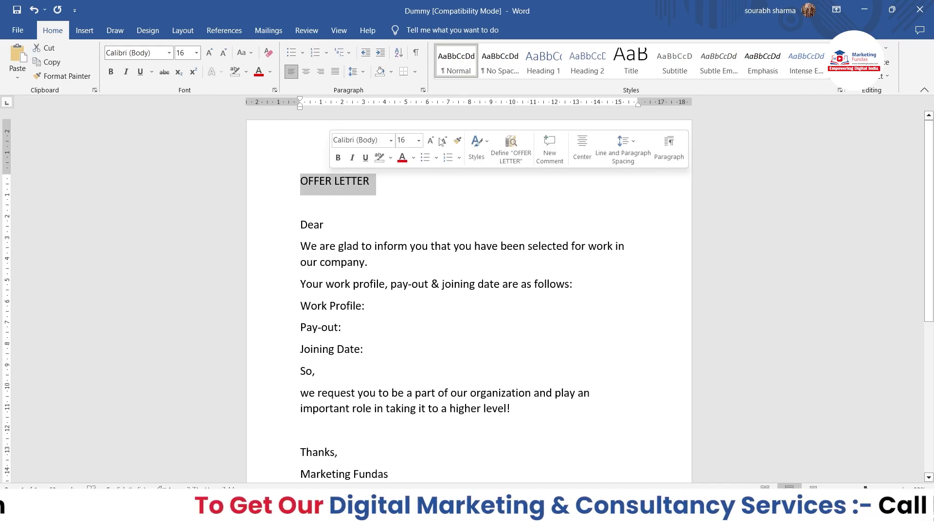
left_click(630, 61)
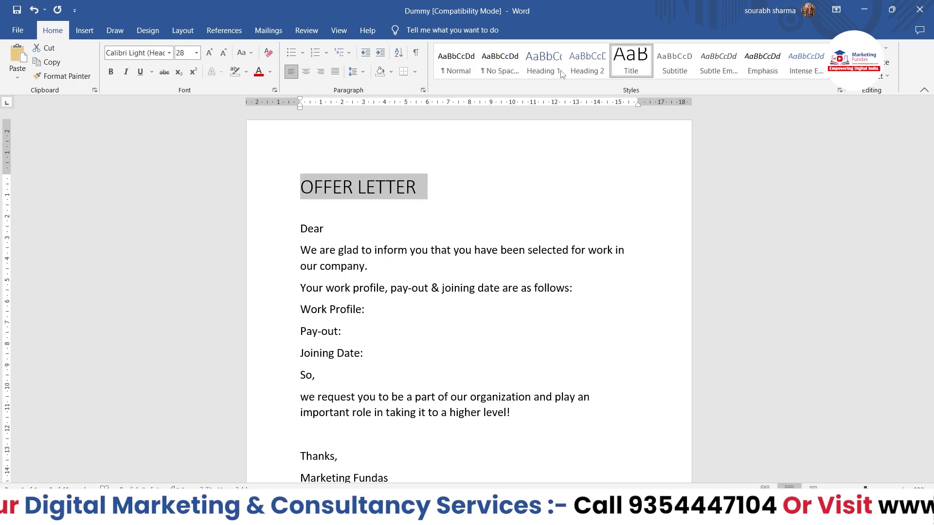
left_click(306, 72)
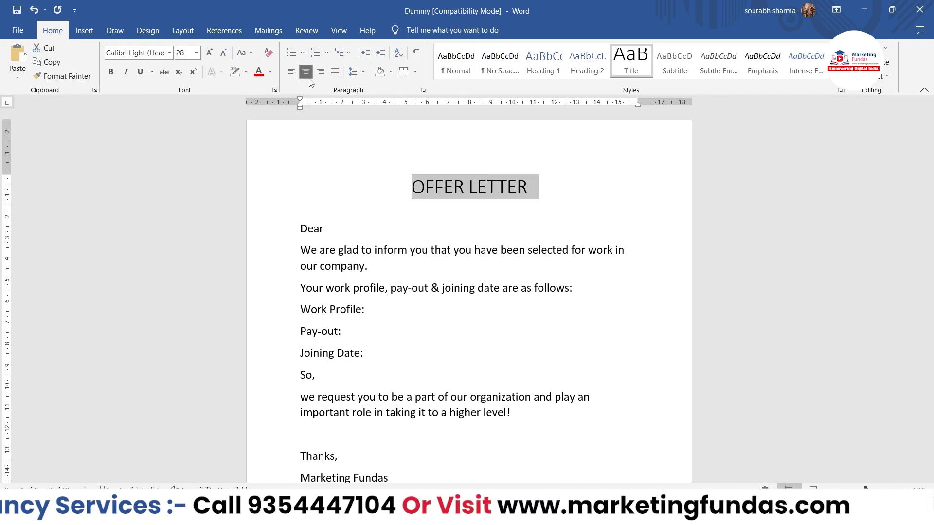
left_click(110, 73)
left_click(141, 72)
left_click(302, 187)
scroll(417, 317, "down", 1)
scroll(416, 316, "down", 1)
scroll(415, 316, "up", 1)
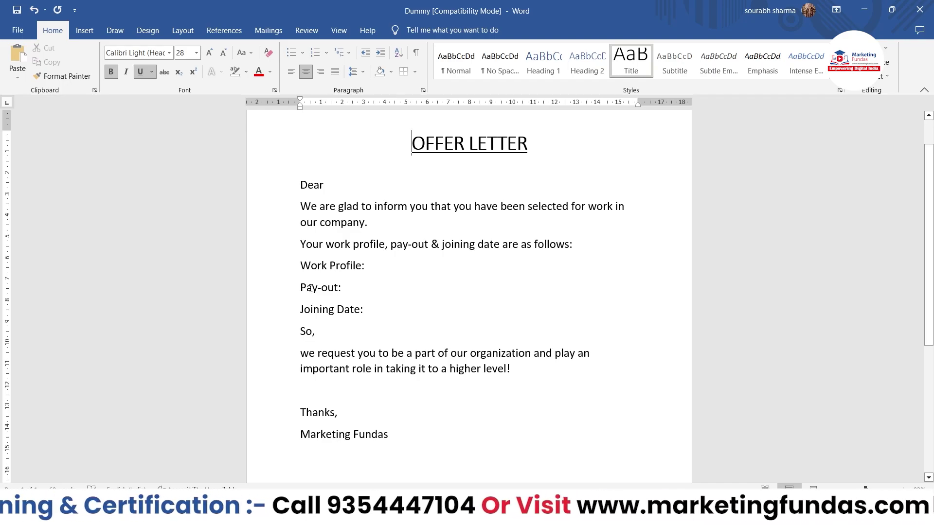
Step: Put the caret after Pay-out:, show the Mailings tools, and switch to the Excel workbook
left_click_drag(368, 267, 374, 268)
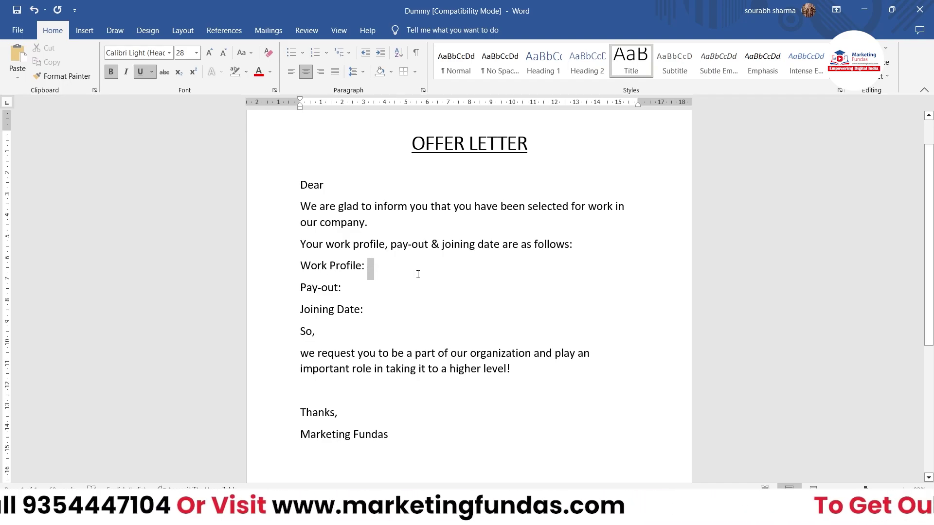
left_click(362, 285)
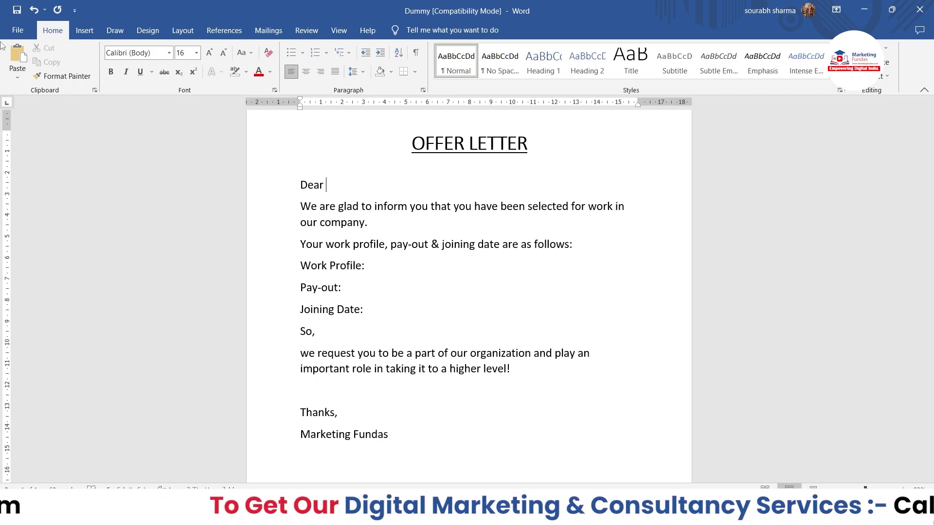
left_click(269, 31)
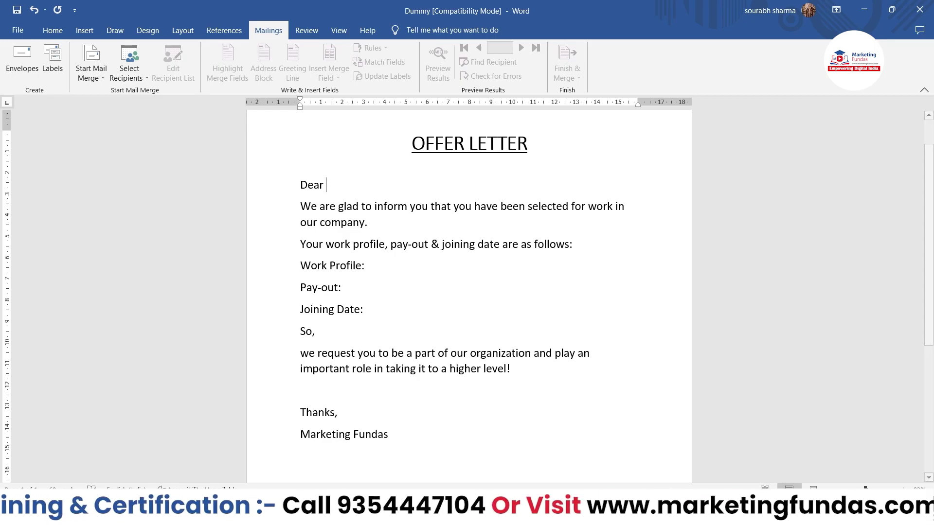
key("alt+Tab")
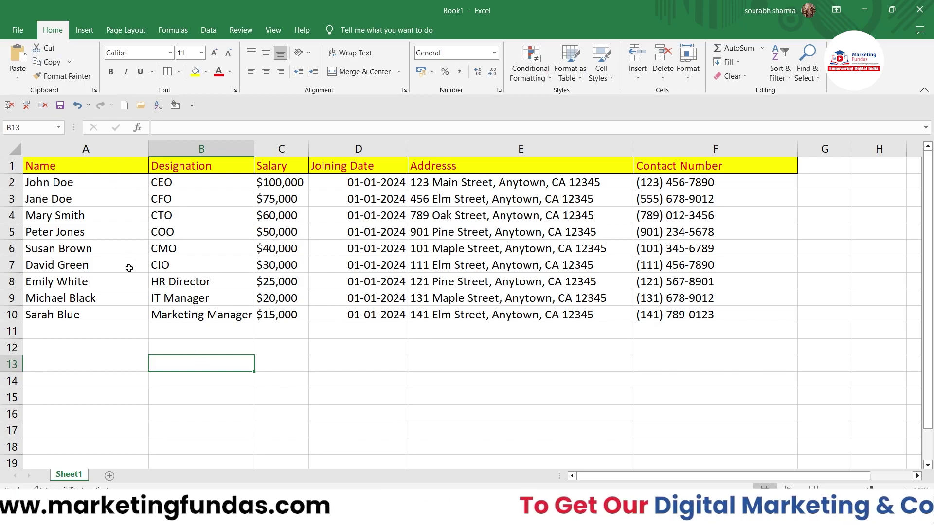
Step: Look over the Excel employee table, then return to the Word offer letter
left_click(360, 380)
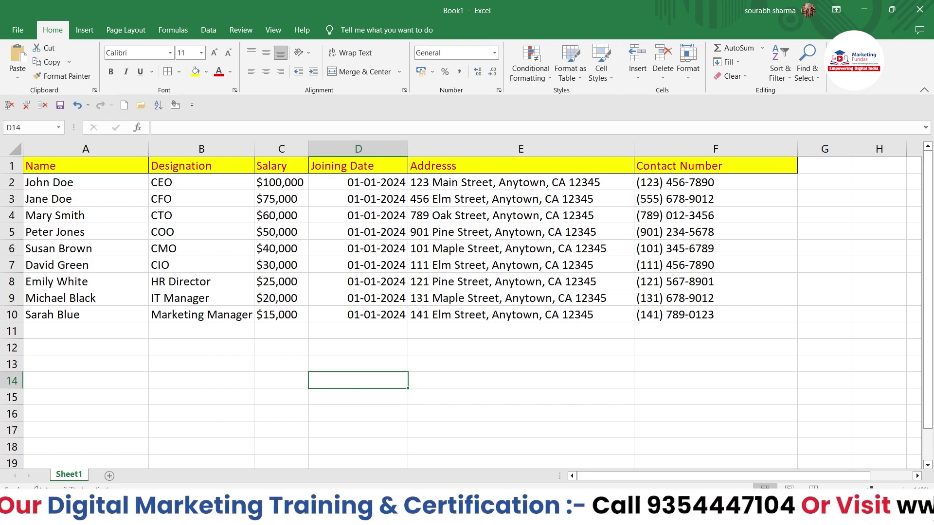
left_click(695, 516)
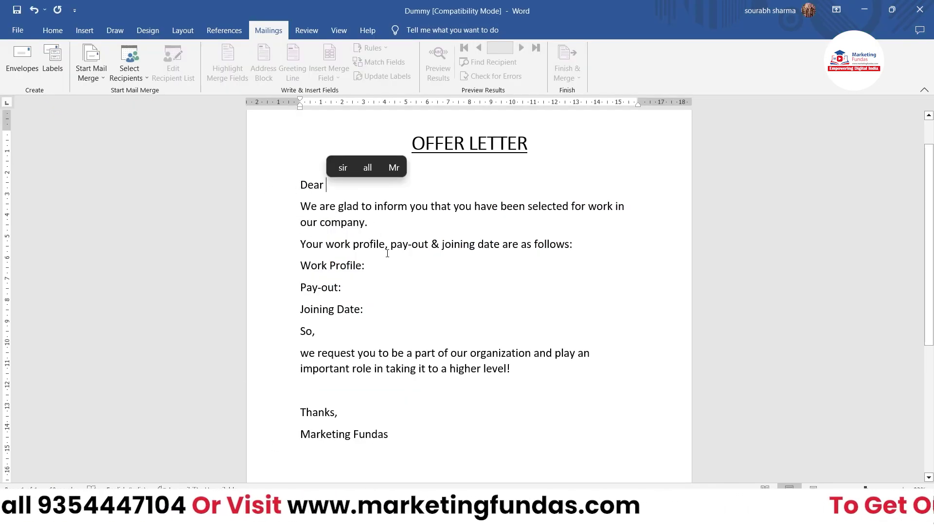
Step: Set the caret after Pay-out: in Word, then go back to the Excel employee workbook
left_click(482, 288)
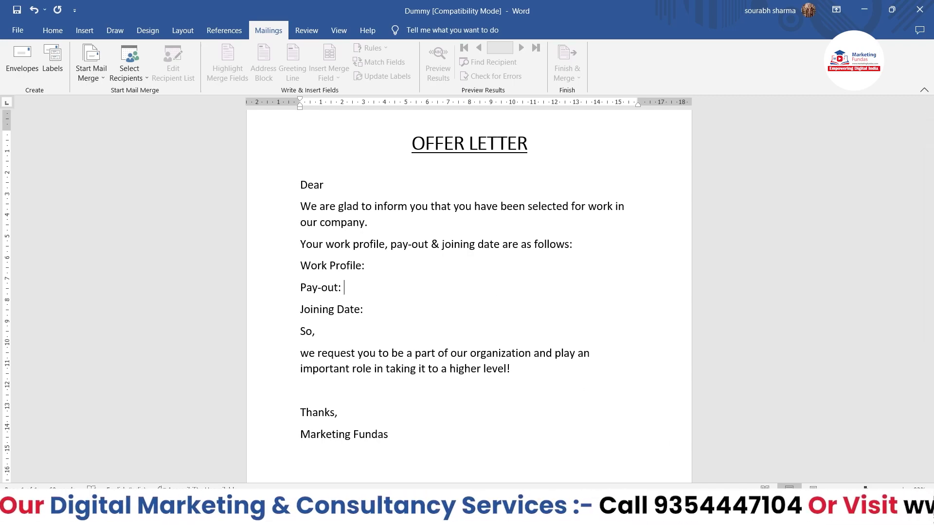
left_click(667, 422)
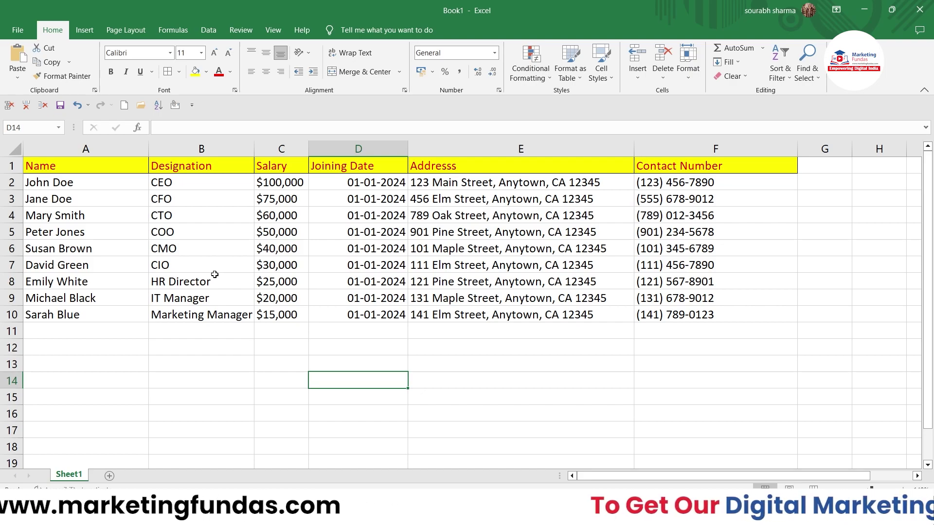
Step: Save the Excel workbook to the Desktop under the name 'Demo Employe Data'
left_click(17, 31)
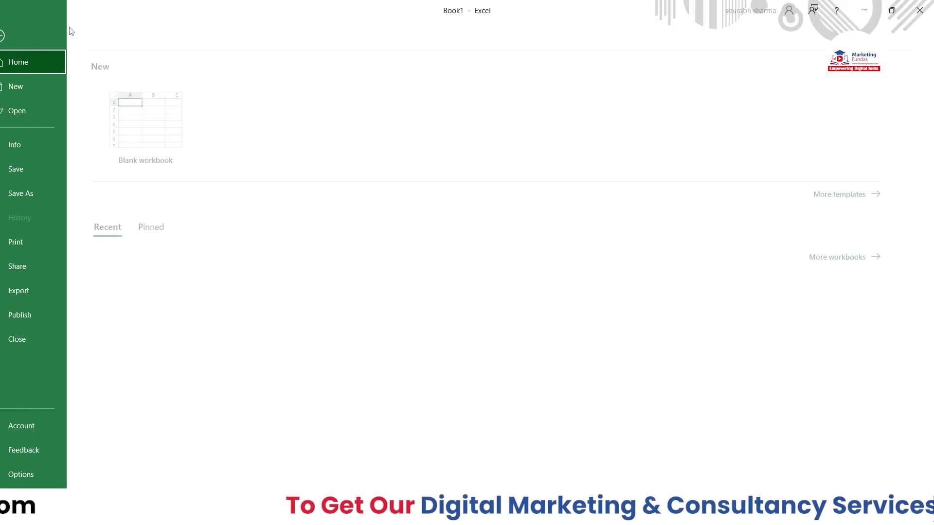
left_click(35, 195)
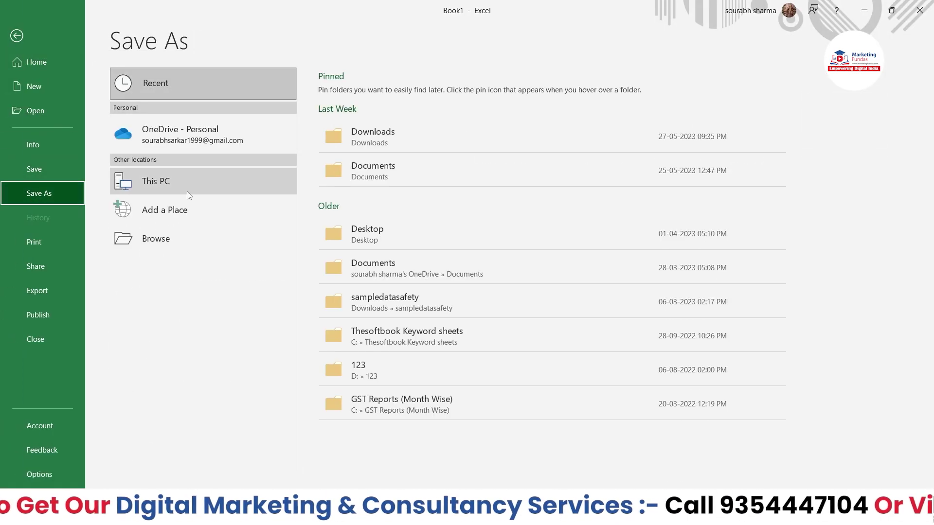
left_click(238, 188)
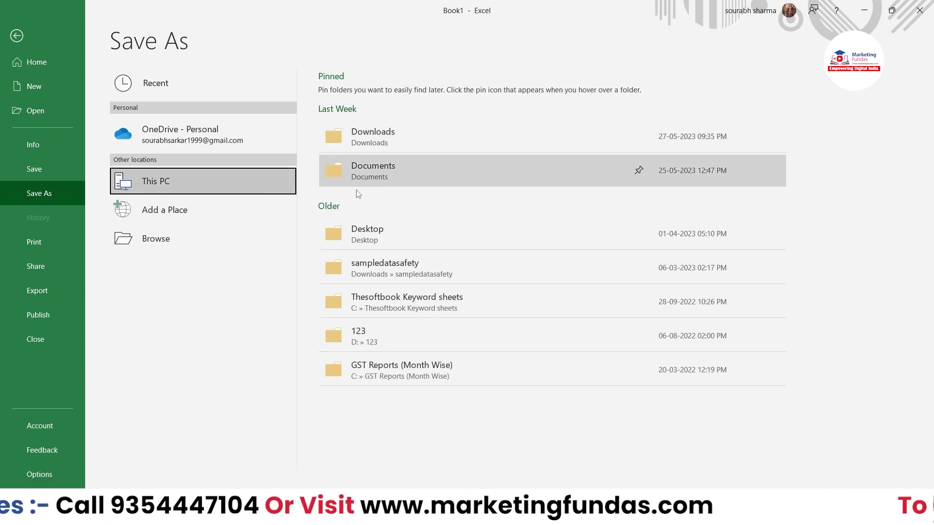
left_click(375, 238)
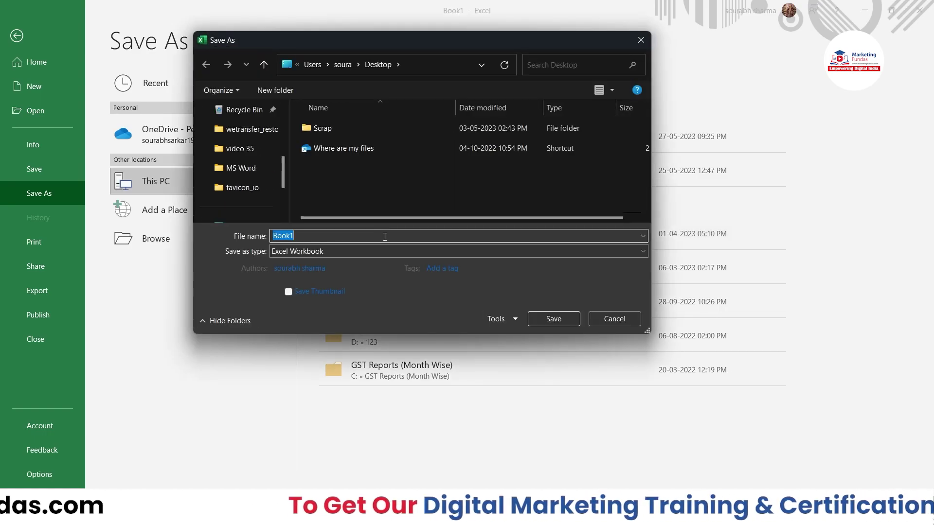
key("BackSpace")
type("Demo Em")
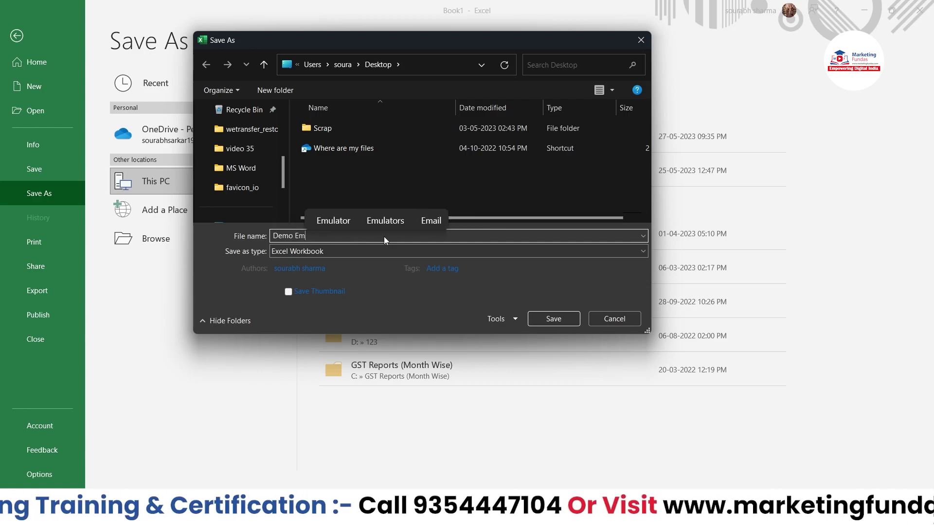
type("ploye")
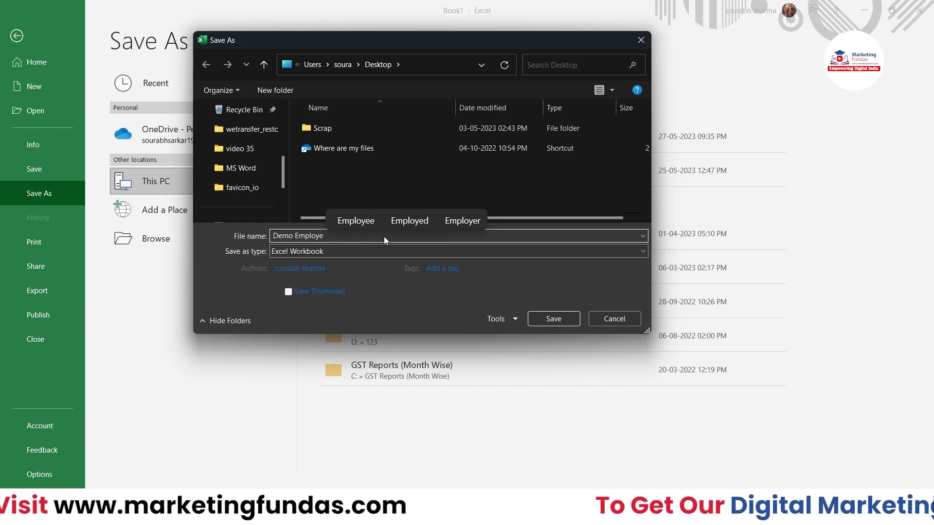
type(" Data")
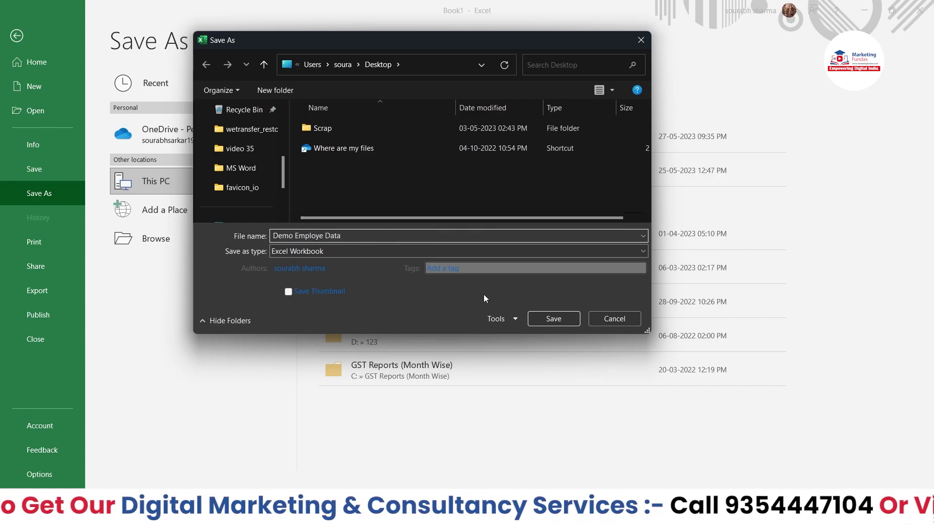
left_click(536, 319)
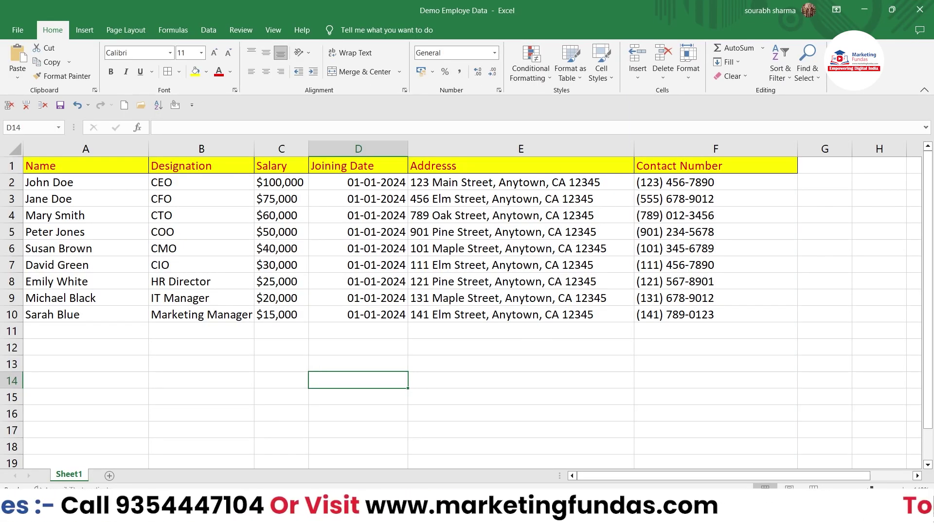
Step: Back in Word, start a Letters-type mail merge for the offer letter
key("alt+Tab")
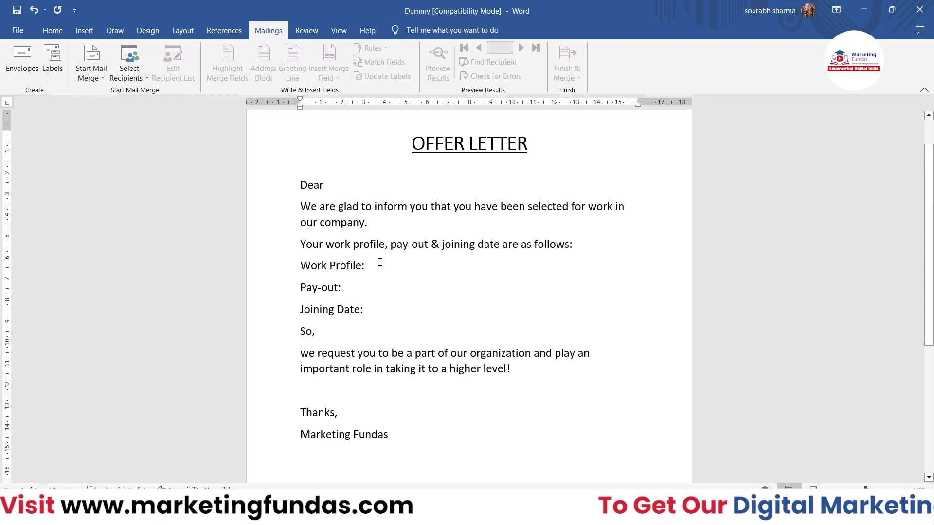
scroll(527, 262, "up", 1)
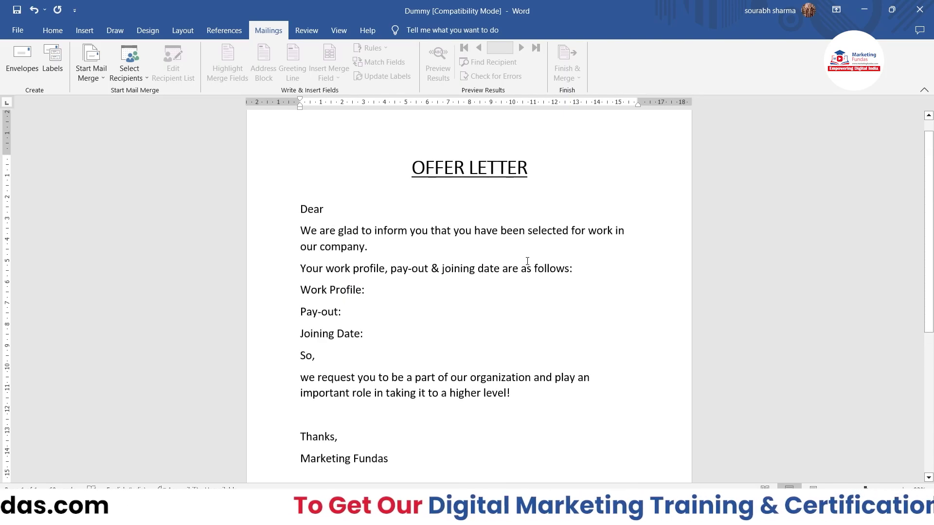
left_click(92, 80)
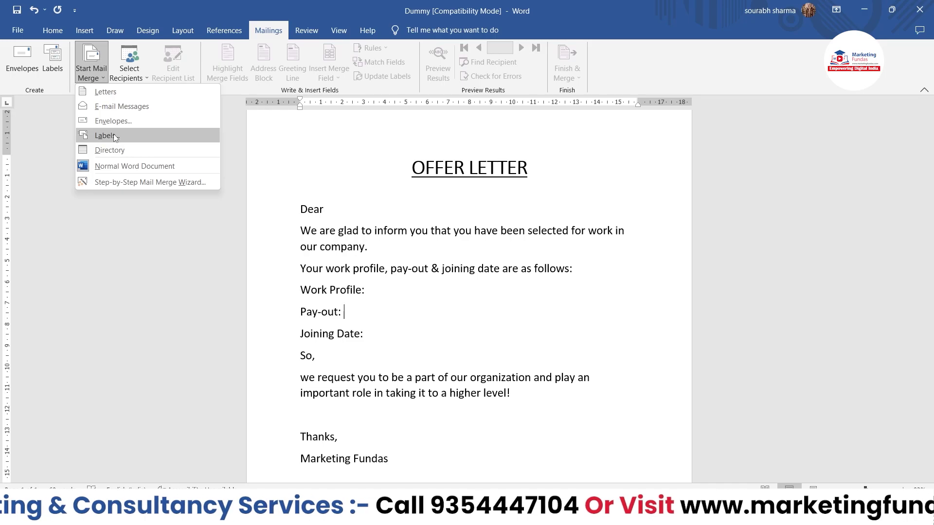
left_click(119, 95)
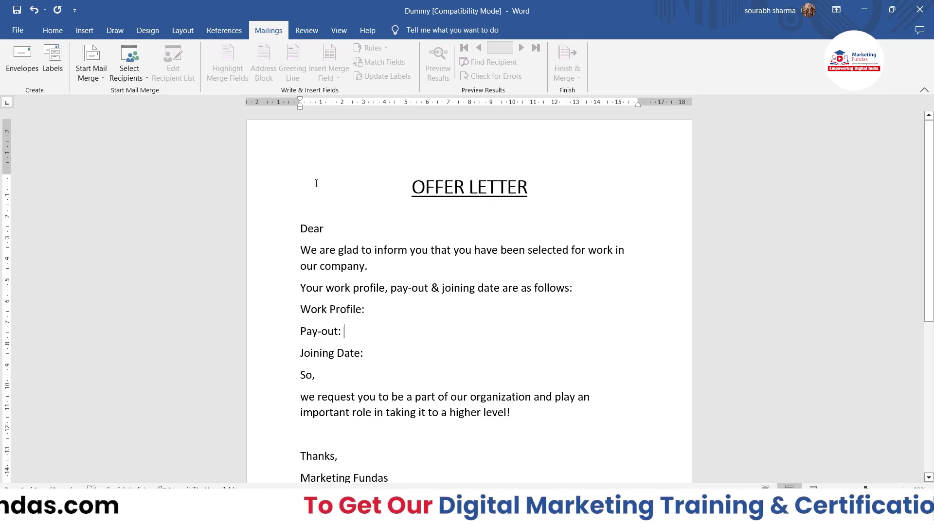
Step: Choose to use an existing list as the mail merge recipients, opening Select Data Source
left_click(134, 81)
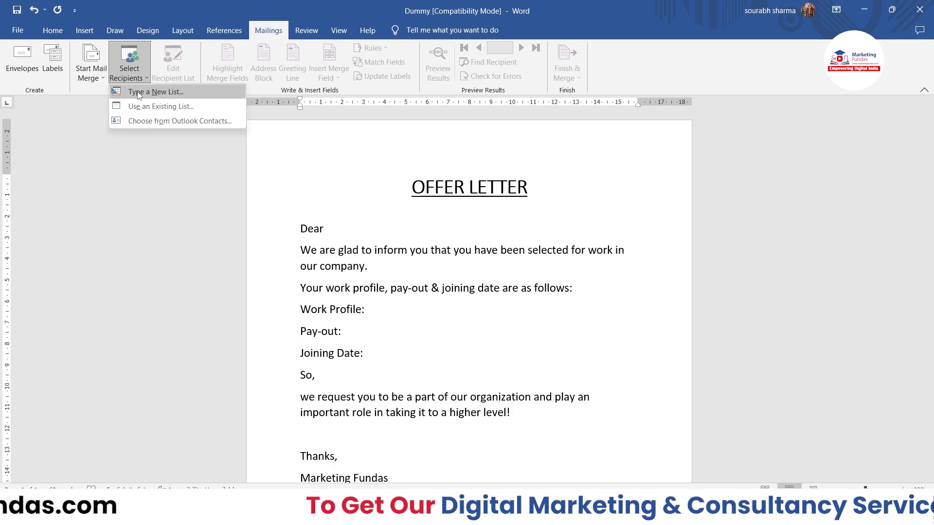
left_click(170, 107)
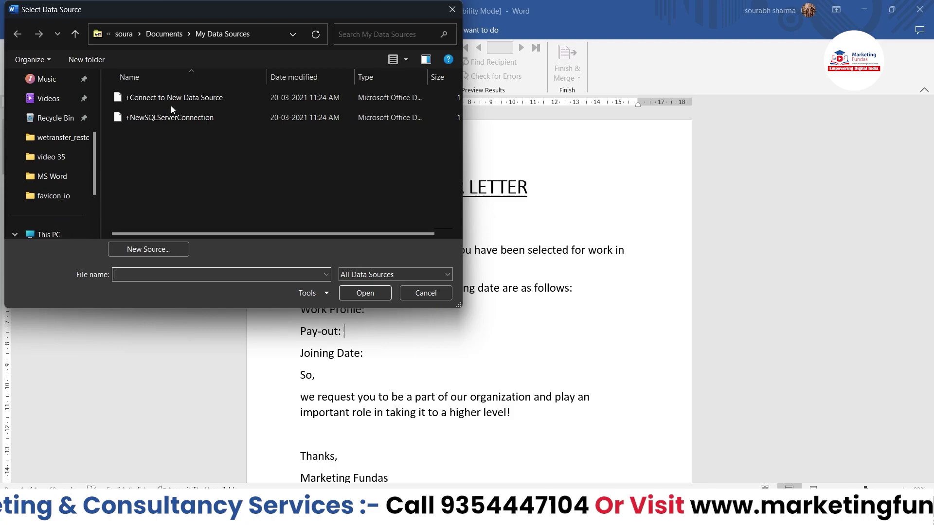
Step: Open the Desktop workbook 'Demo Employe Data' as the mail merge data source
scroll(64, 113, "up", 3)
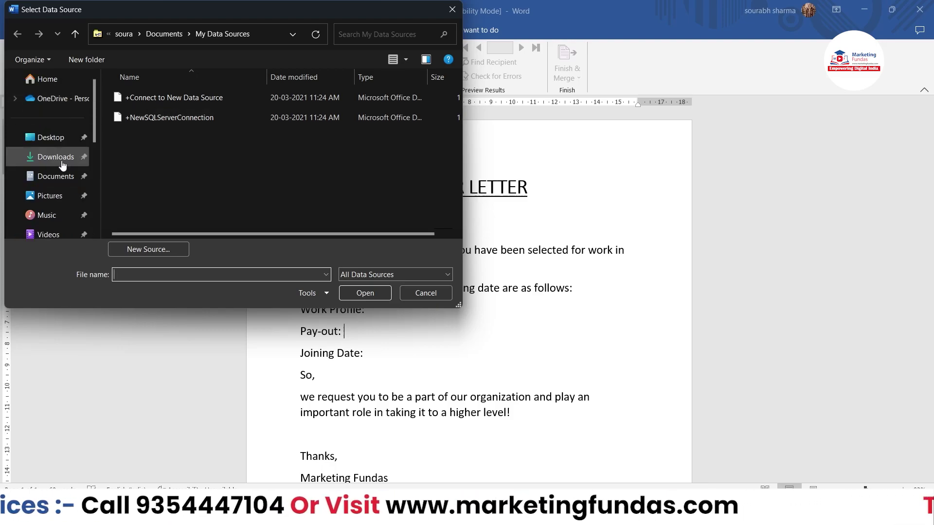
left_click(61, 141)
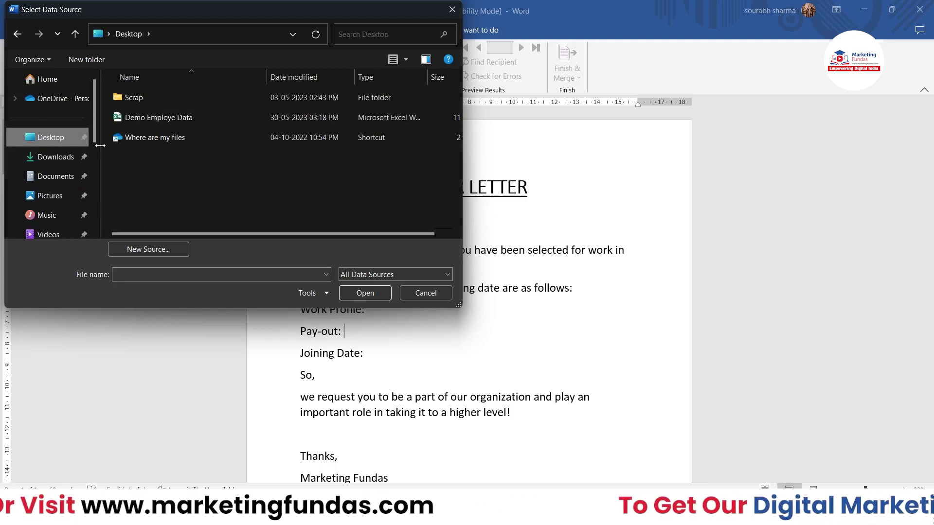
left_click(155, 118)
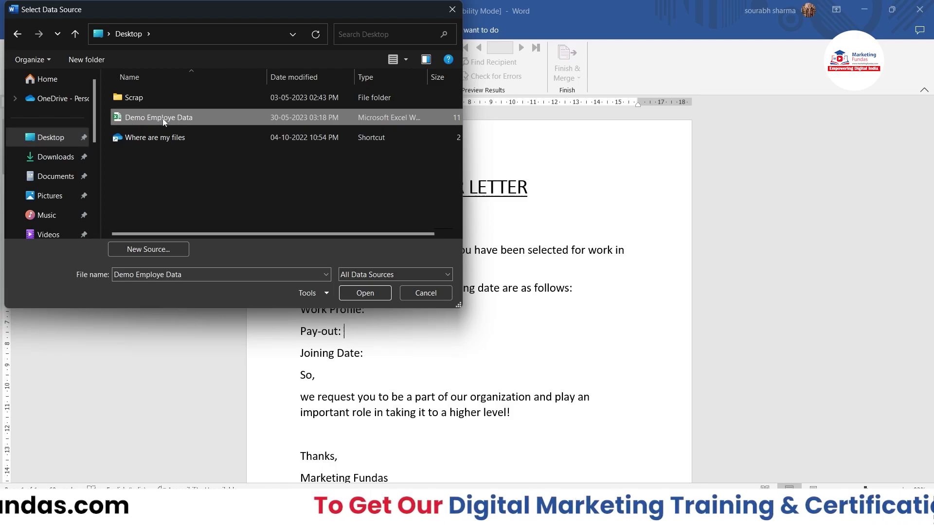
left_click(365, 292)
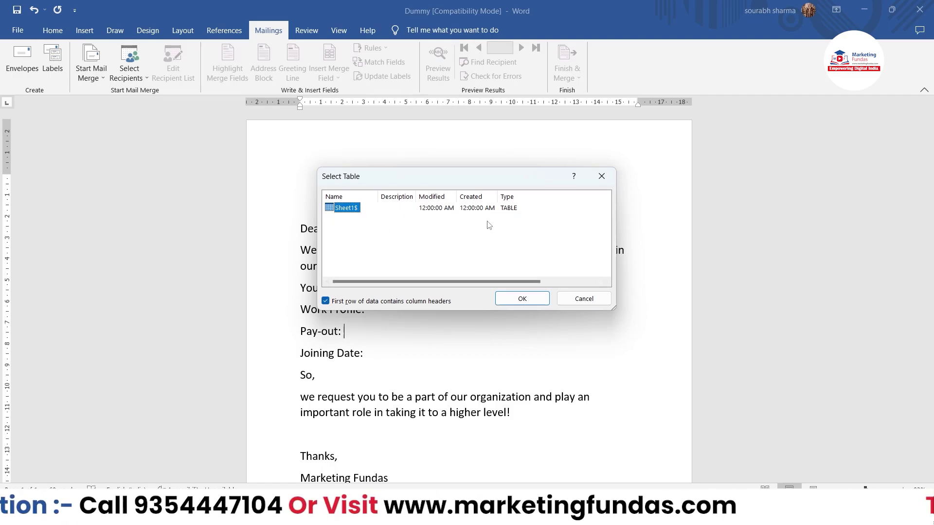
Step: Accept Sheet1$ with its column-header row as the recipient table
left_click(523, 305)
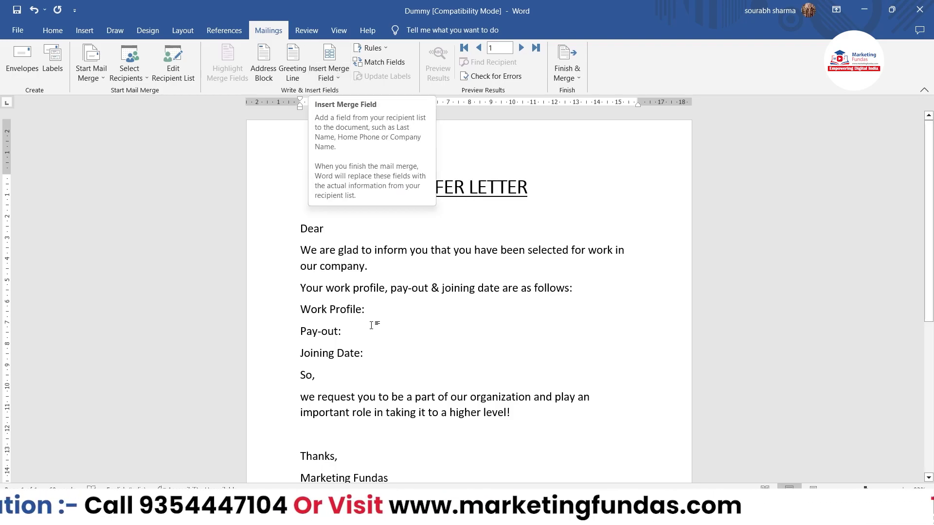
left_click(354, 226)
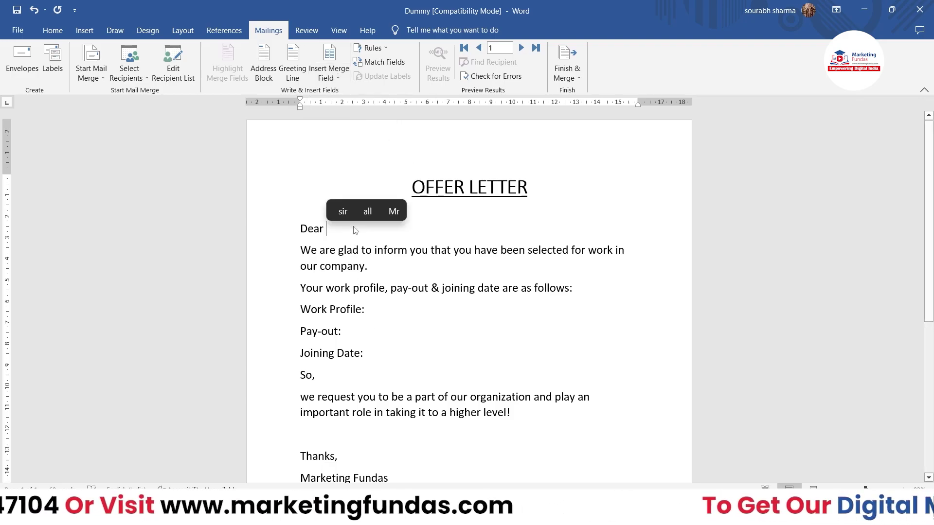
left_click(333, 79)
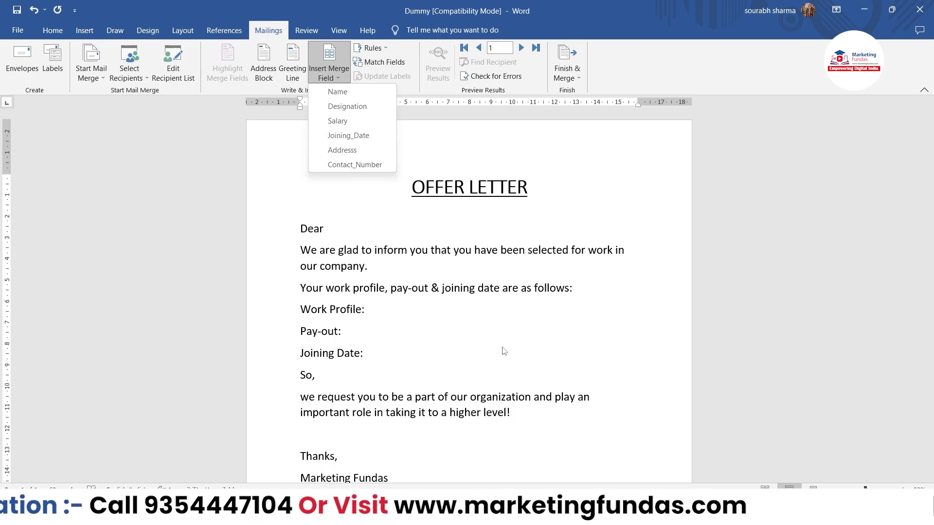
mouse_move(667, 515)
left_click(667, 428)
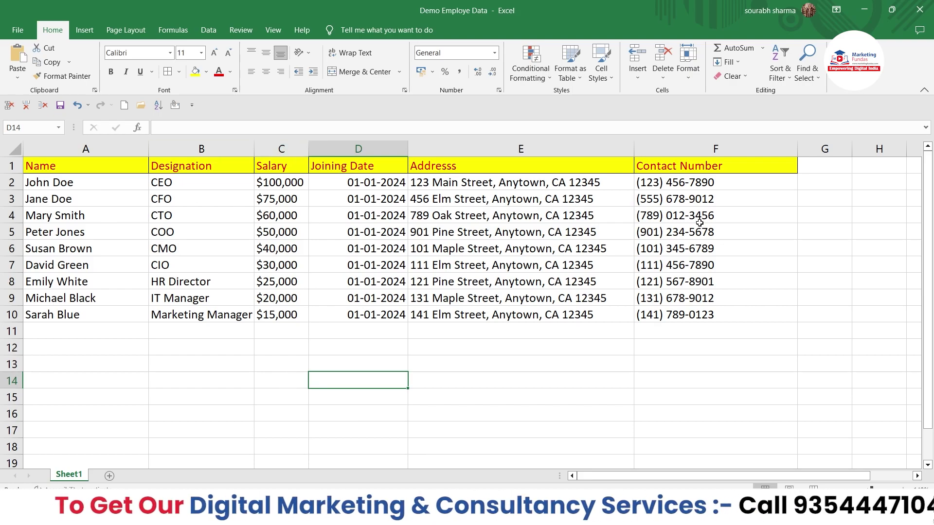
left_click(863, 9)
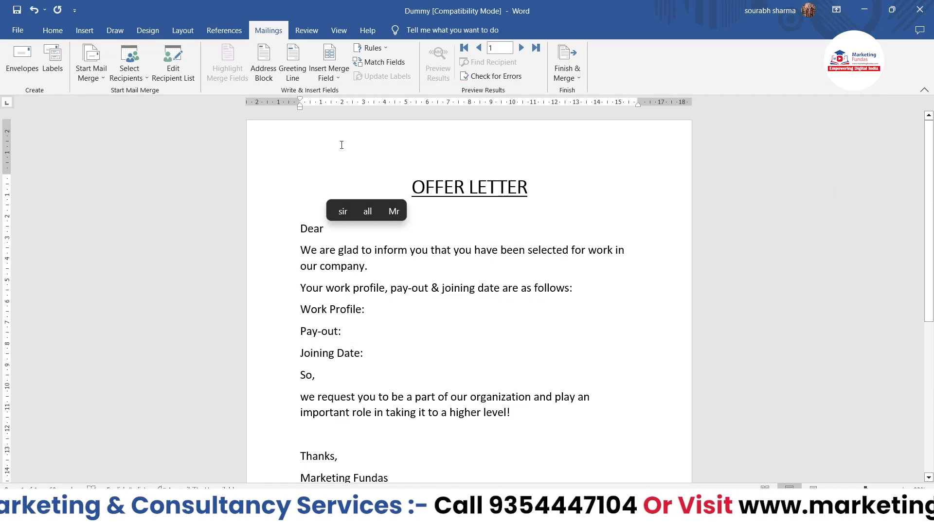
Step: Insert «Name» after Dear, «Designation», «Salary» and «Joining_Date» on their detail lines
left_click(324, 78)
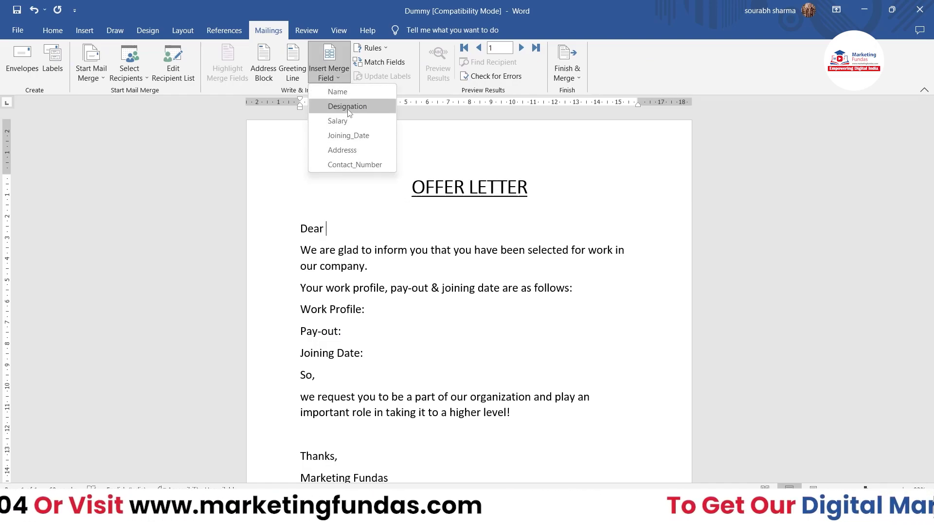
left_click(344, 95)
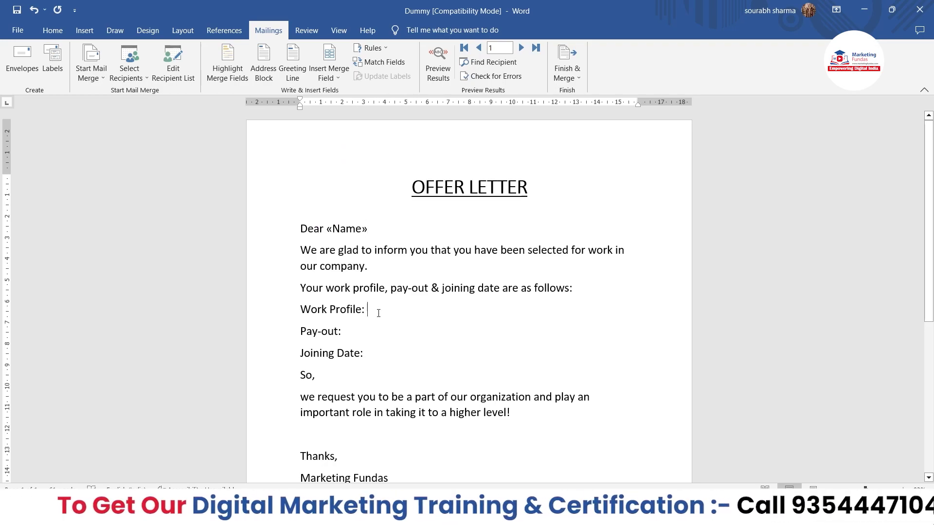
left_click(330, 74)
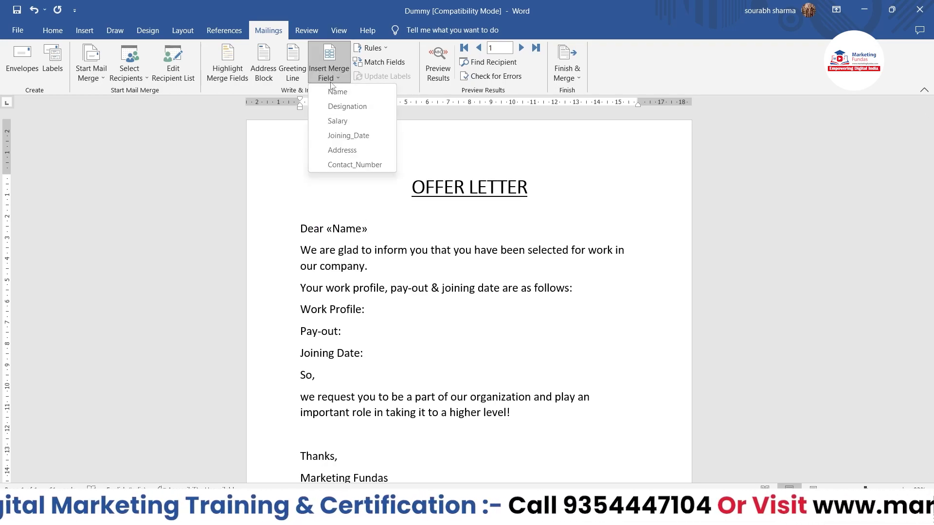
left_click(339, 107)
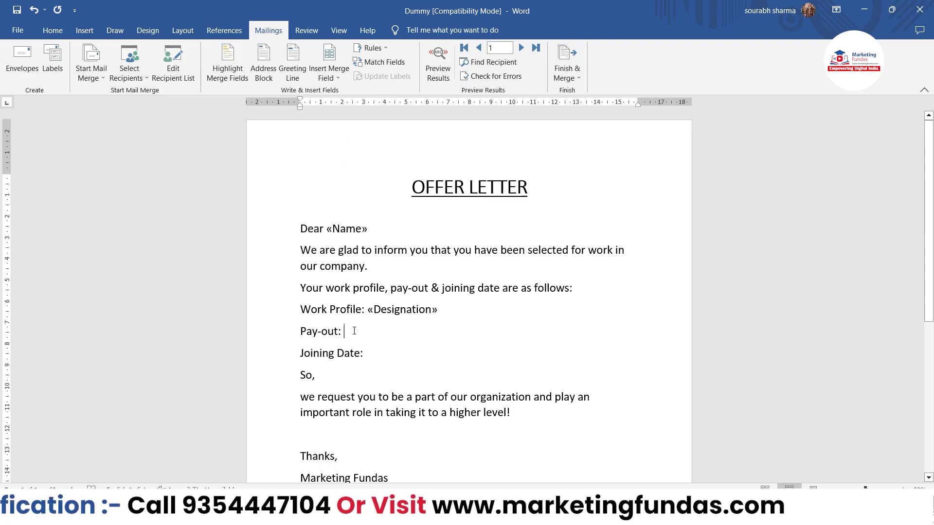
left_click(330, 74)
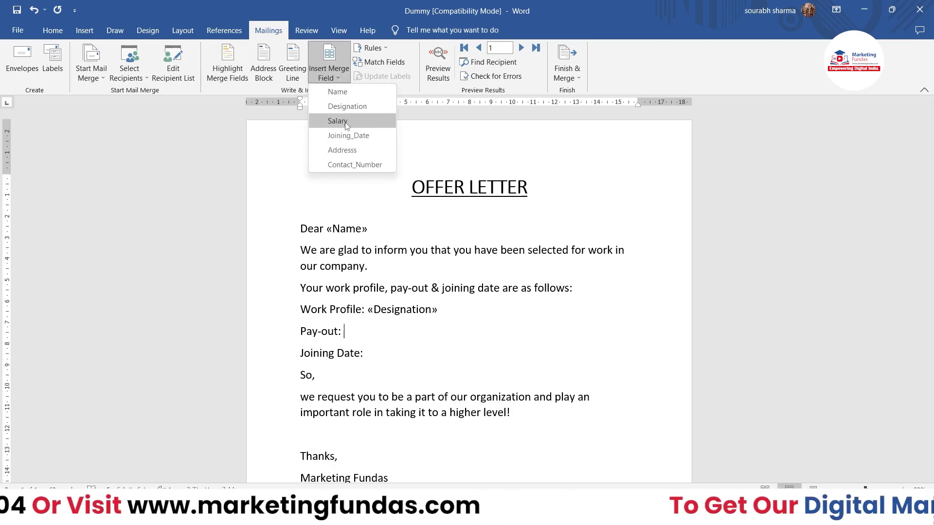
left_click(346, 121)
left_click(379, 354)
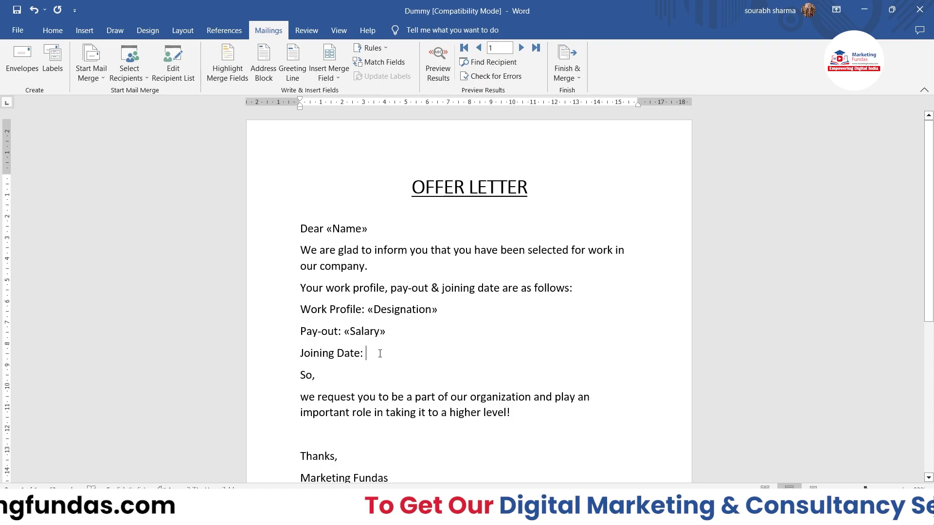
left_click(332, 76)
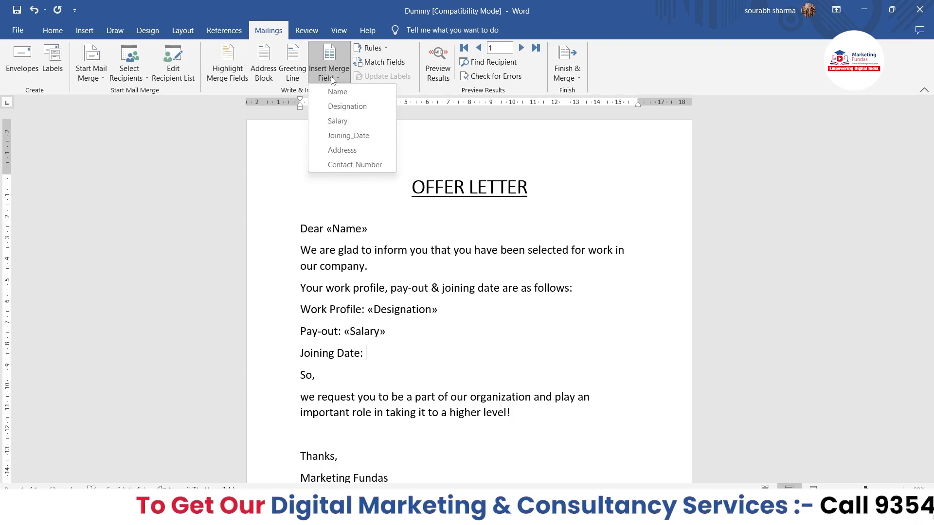
left_click(348, 136)
scroll(469, 364, "down", 1)
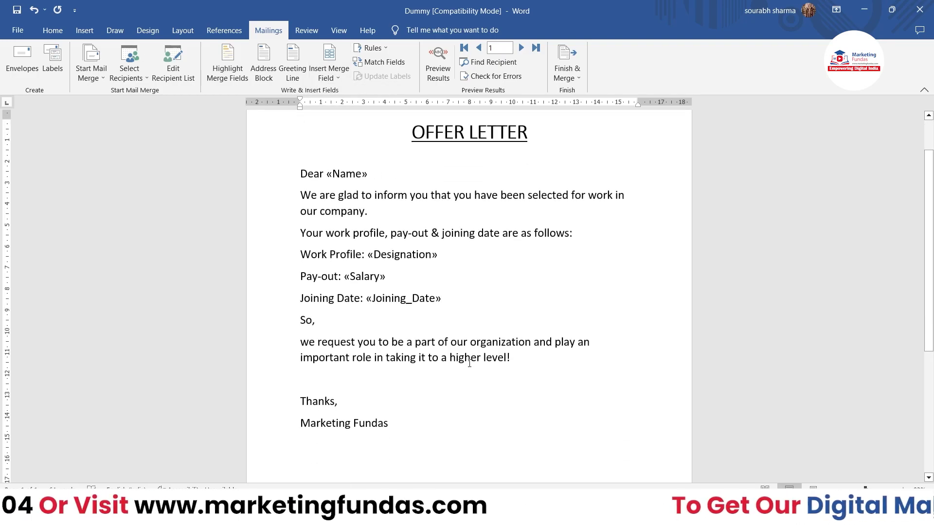
scroll(469, 364, "up", 1)
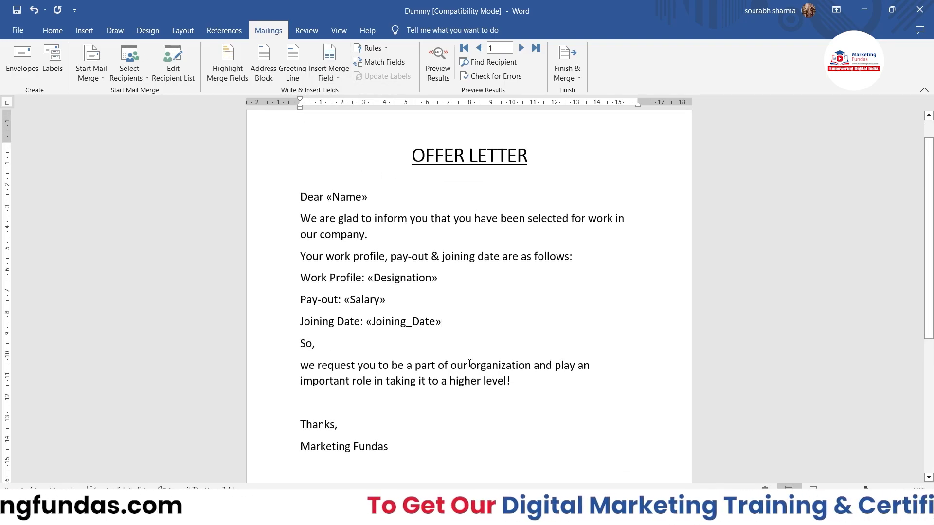
scroll(470, 364, "up", 1)
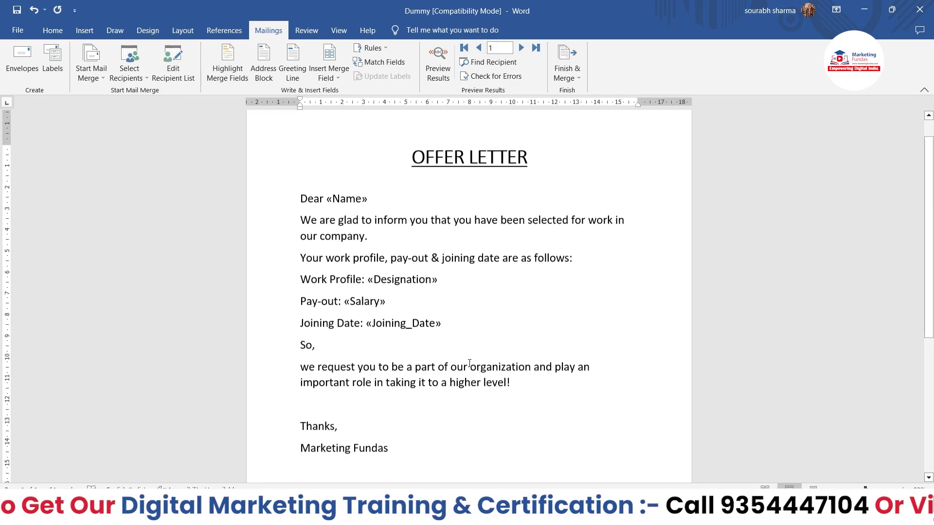
Step: Preview the letter with the first employee's details (CEO, $100,000, 1/1/2024), then go to the Excel sheet
left_click(439, 59)
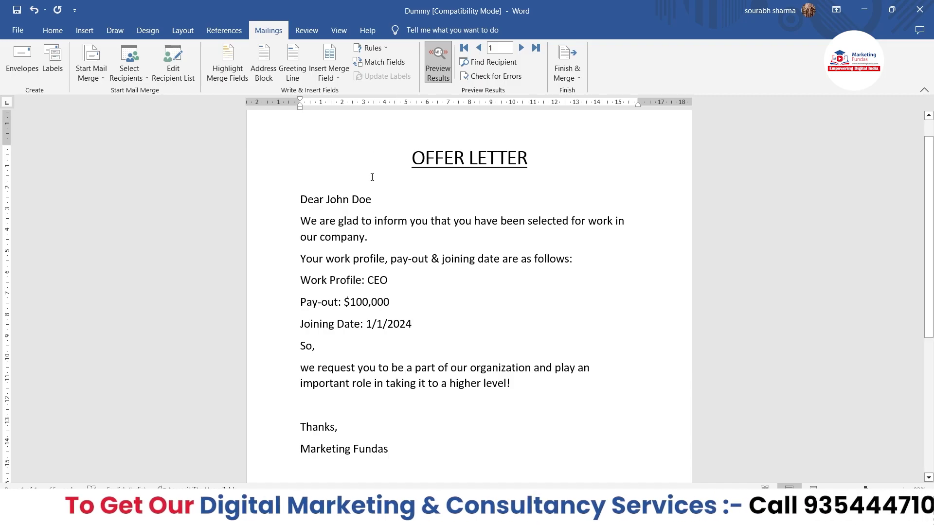
key("alt+Tab")
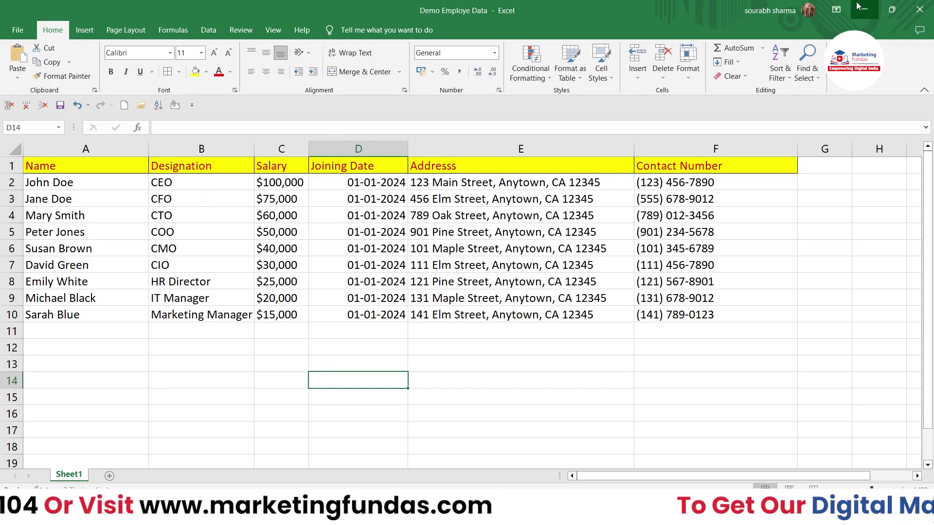
Step: Return from the Demo Employe Data sheet to the previewed offer letter in Word
key("alt+Tab")
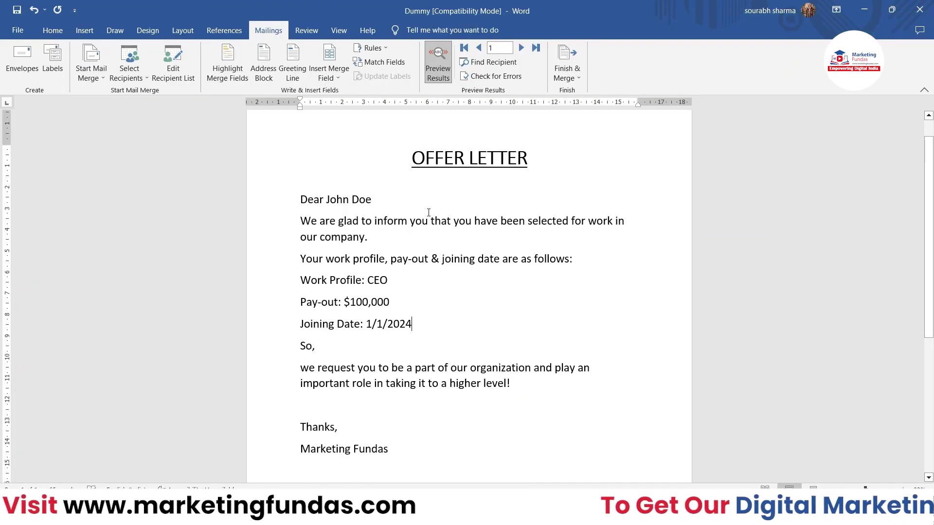
Step: Advance the preview eight records to record 9, the Marketing Manager at $15,000
left_click(519, 48)
left_click(520, 48)
left_click(520, 48)
left_click(519, 48)
left_click(520, 48)
left_click(520, 48)
left_click(519, 48)
left_click(520, 48)
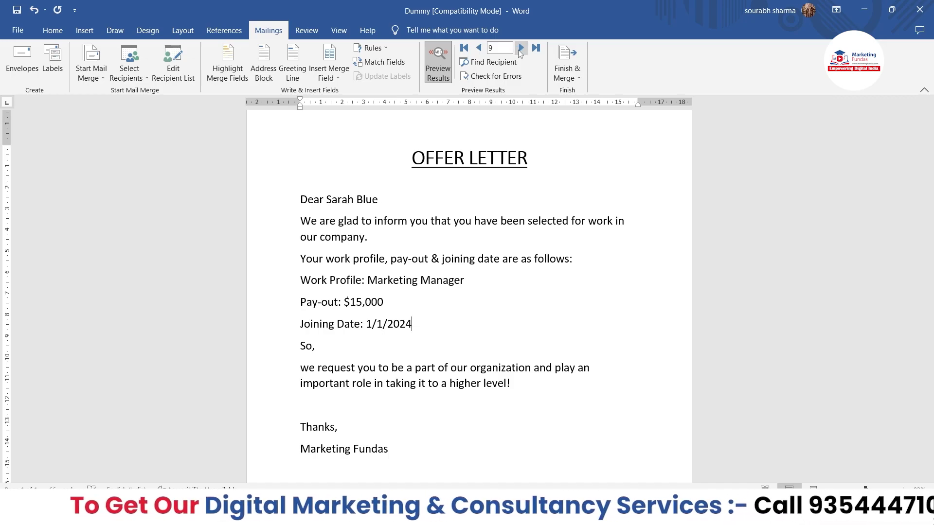